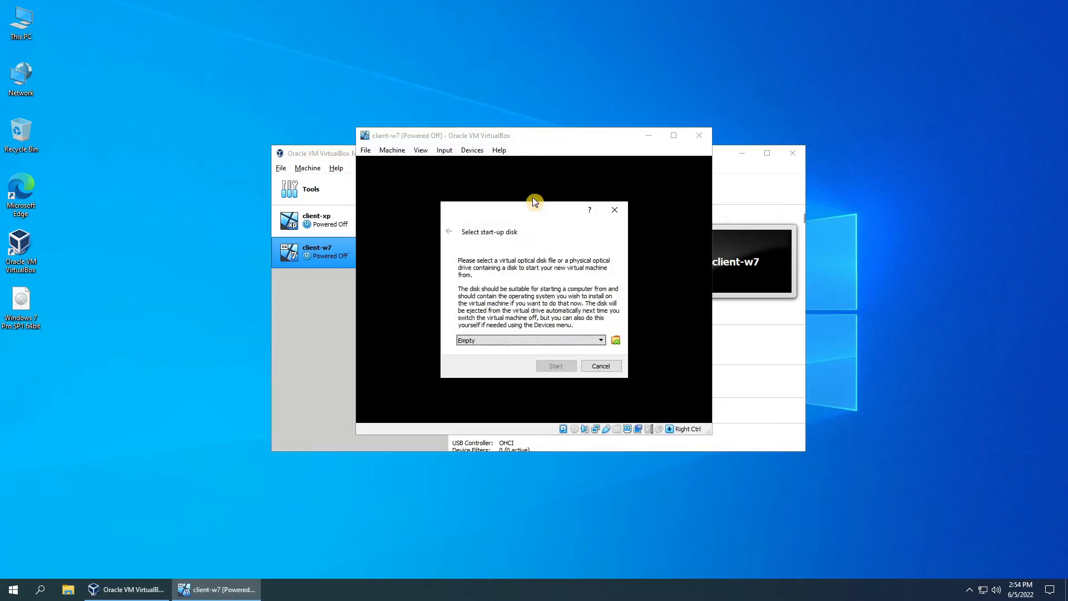
Add the Windows 7 Pro SP1 64bit.ISO image as client-w7's start-up disk and start the VM.
left_click(614, 340)
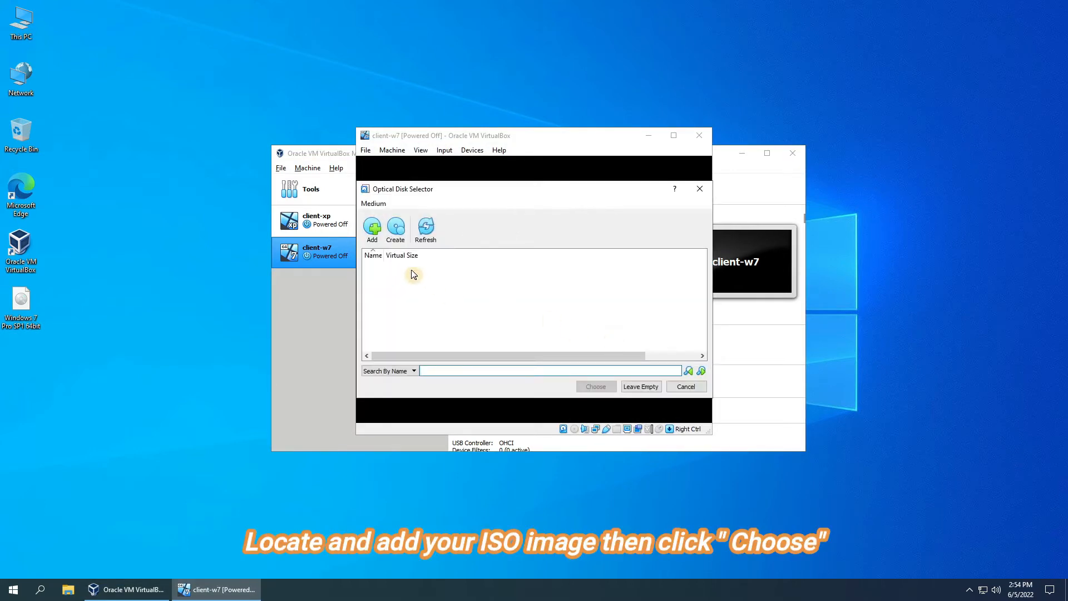
left_click(376, 241)
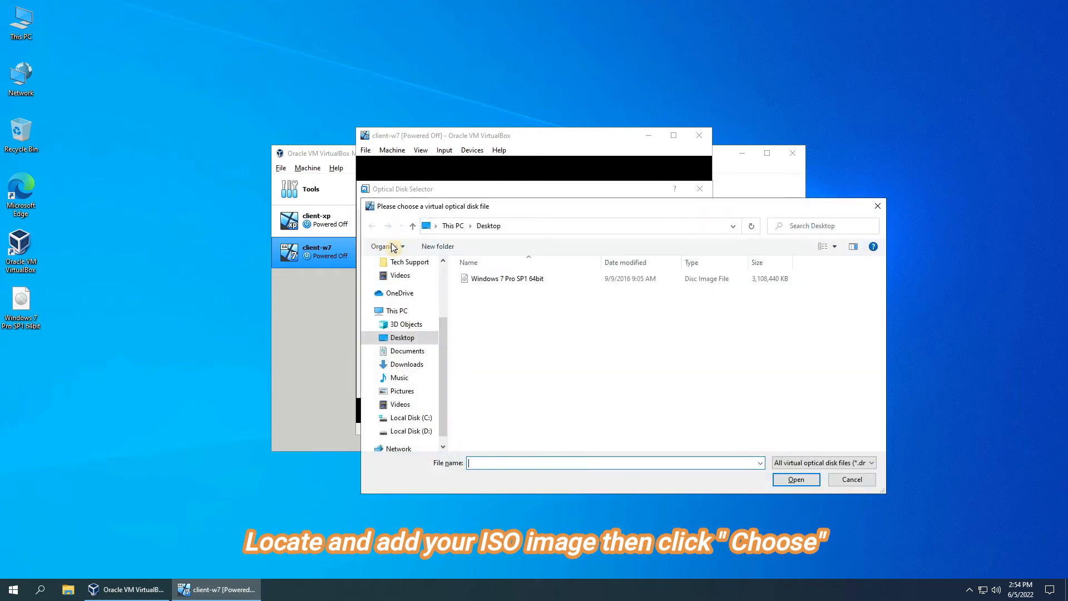
left_click(470, 279)
left_click(801, 479)
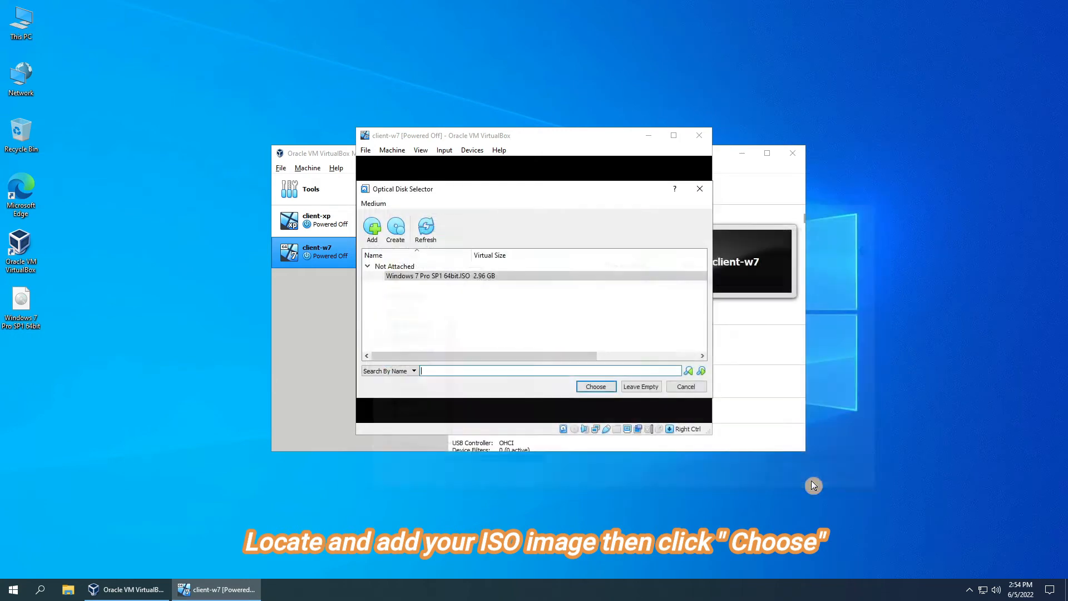
left_click(600, 389)
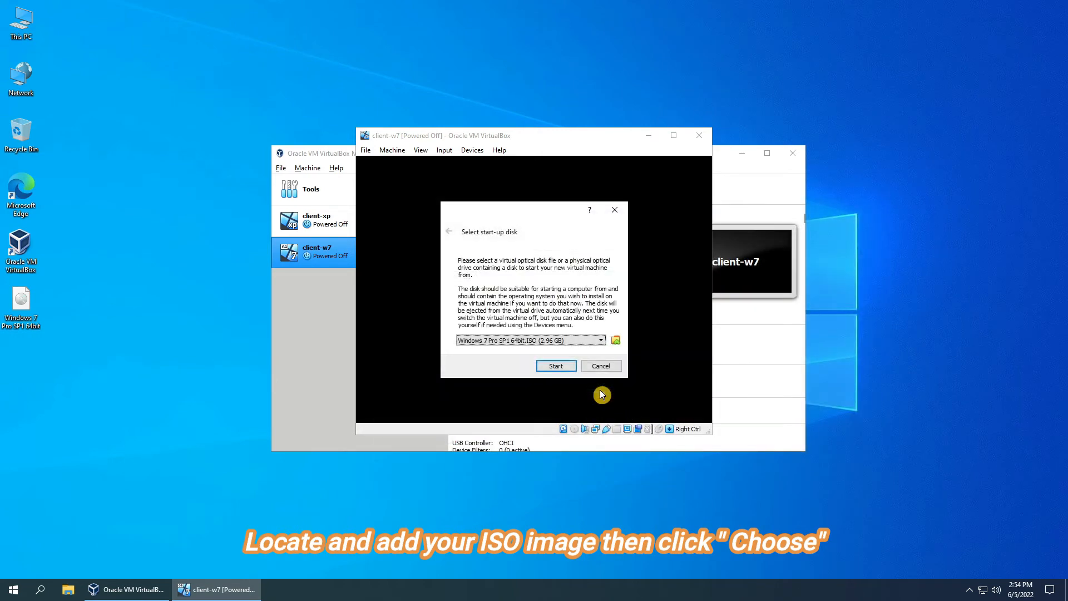
left_click(558, 366)
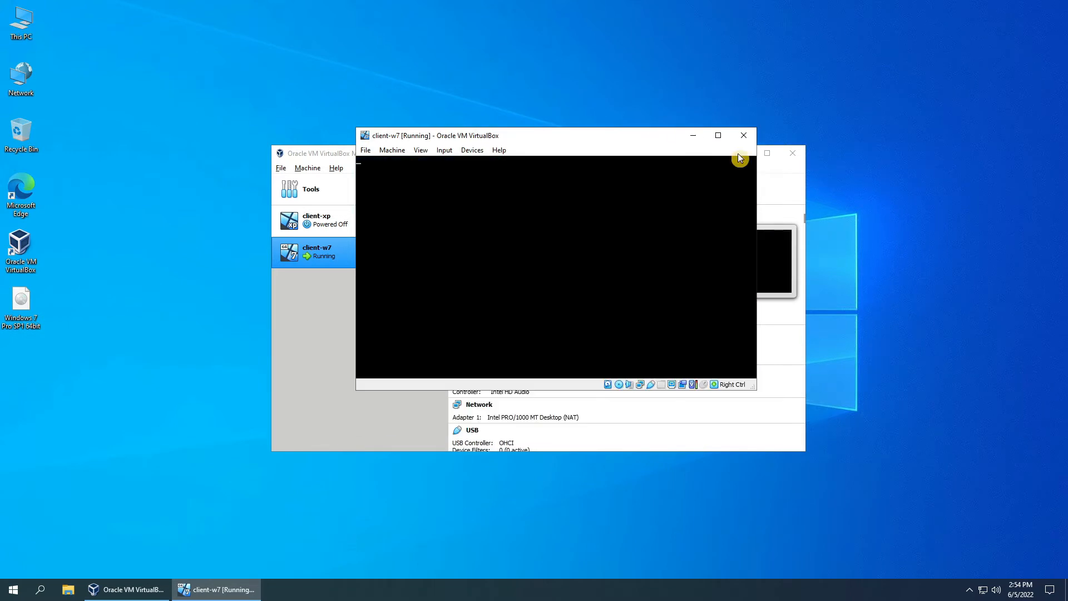
Minimize the VirtualBox Manager and reposition the client-w7 window while Windows setup loads.
left_click_drag(674, 121, 573, 105)
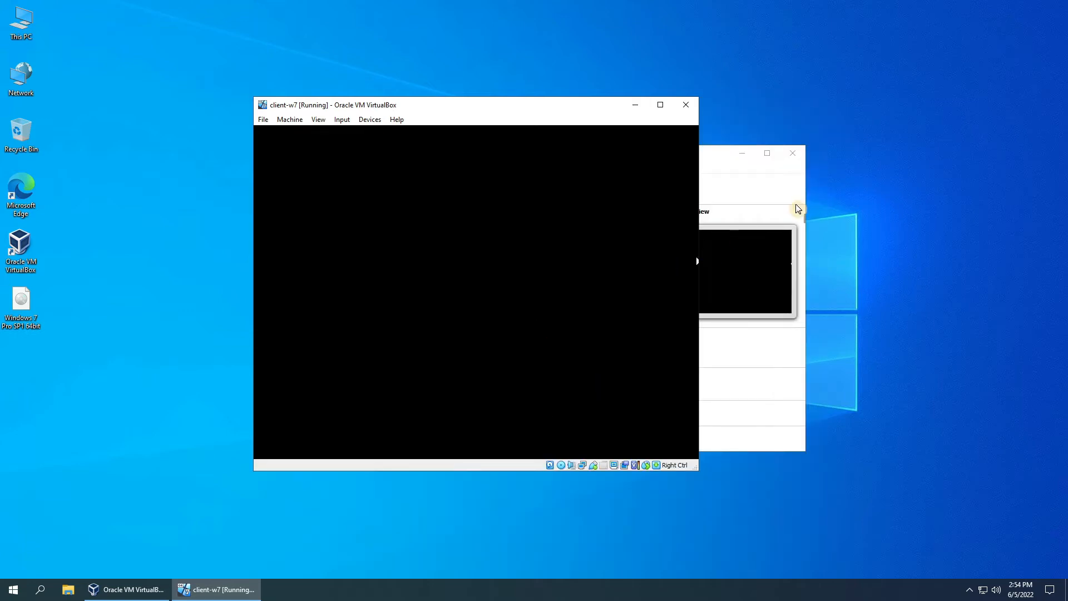
left_click(742, 155)
left_click_drag(587, 123, 617, 156)
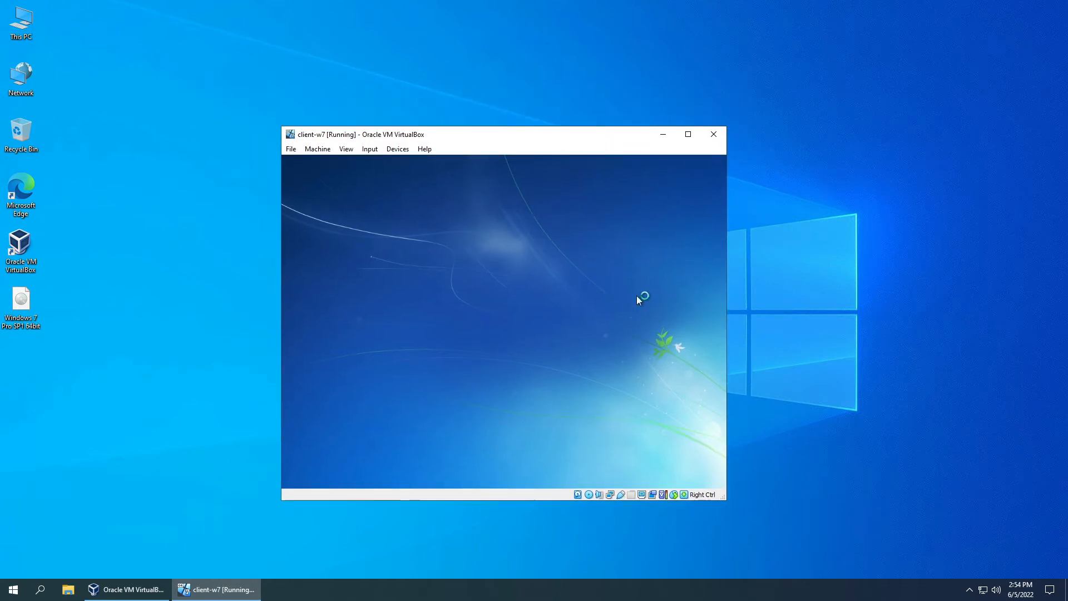
Keep English/US settings, start the install, accept the licence terms and choose Custom (advanced).
left_click(648, 437)
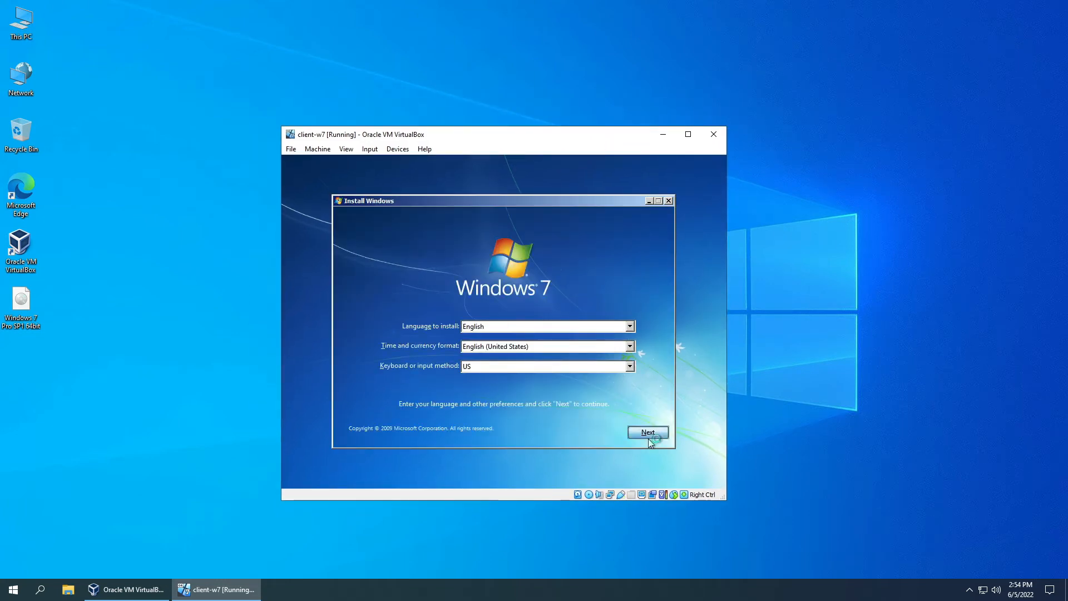
left_click(519, 312)
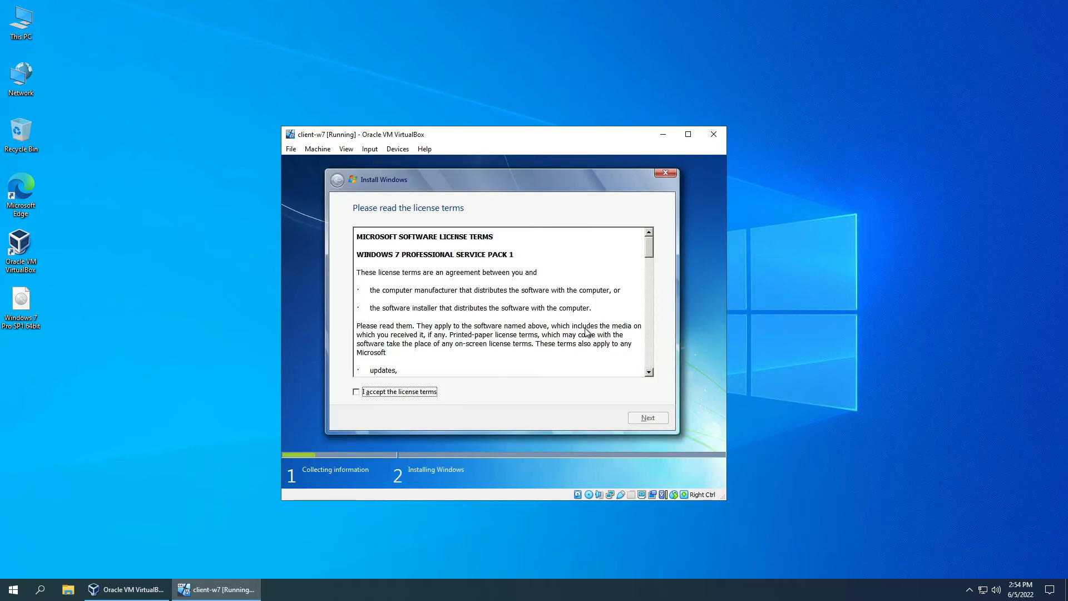
left_click(421, 396)
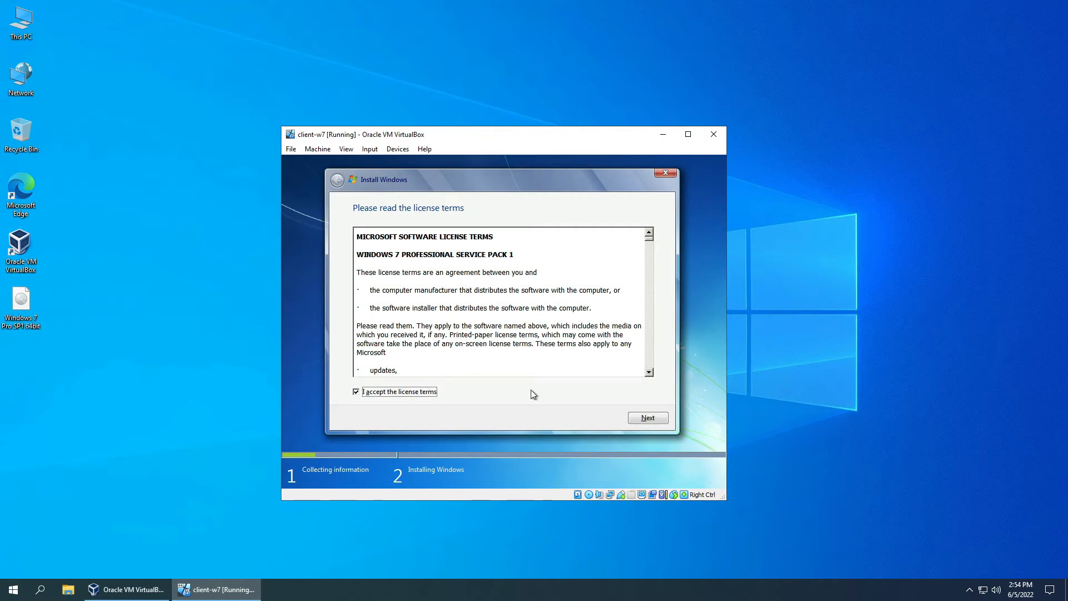
left_click(634, 418)
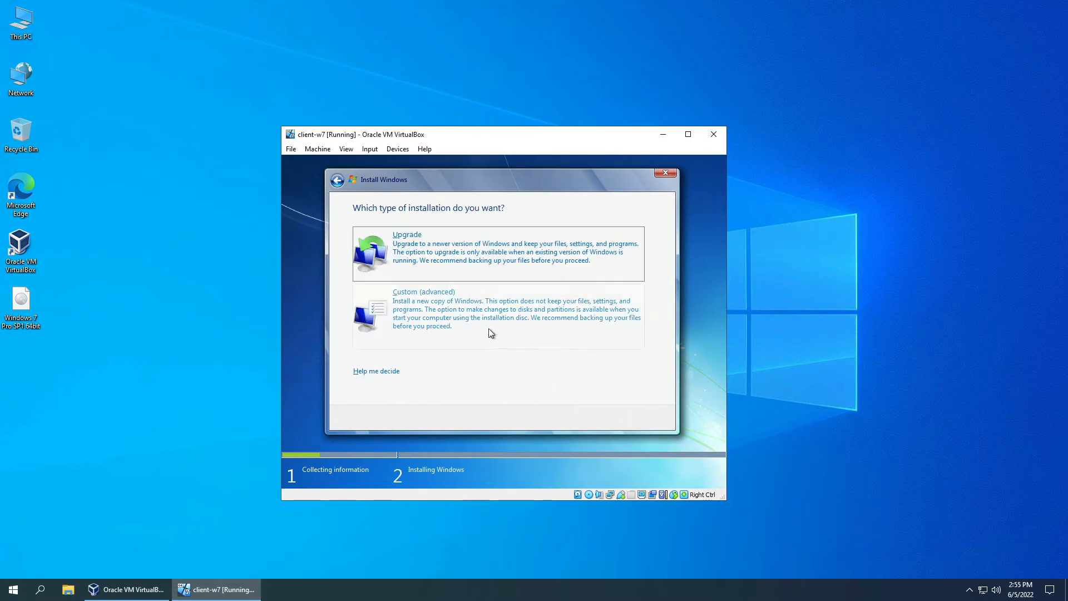
left_click(489, 328)
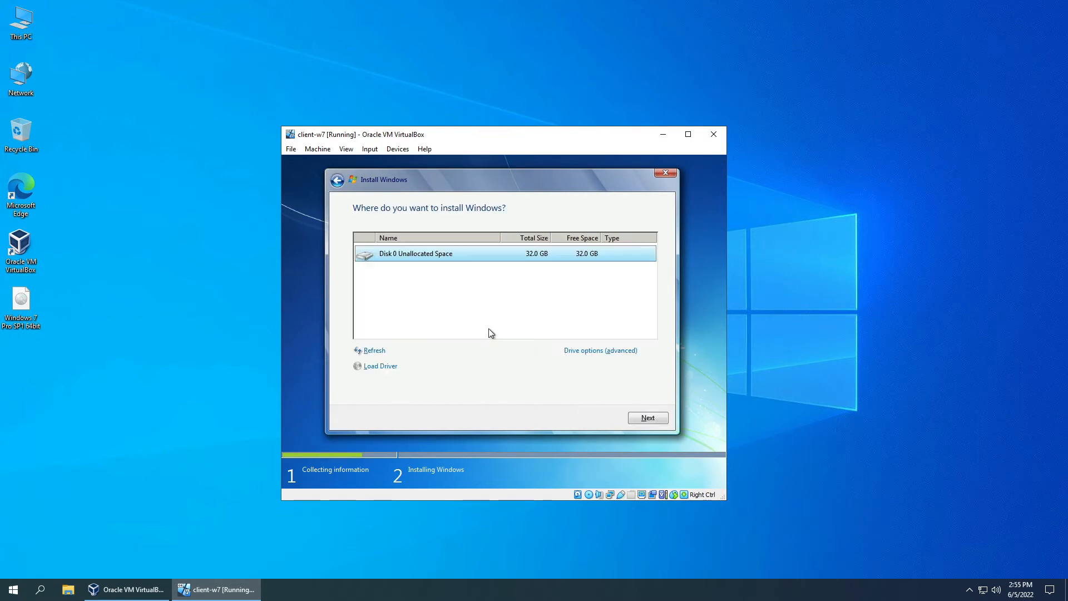
Create a 32768 MB partition on Disk 0 and install Windows onto Partition 2.
left_click(585, 351)
left_click(587, 352)
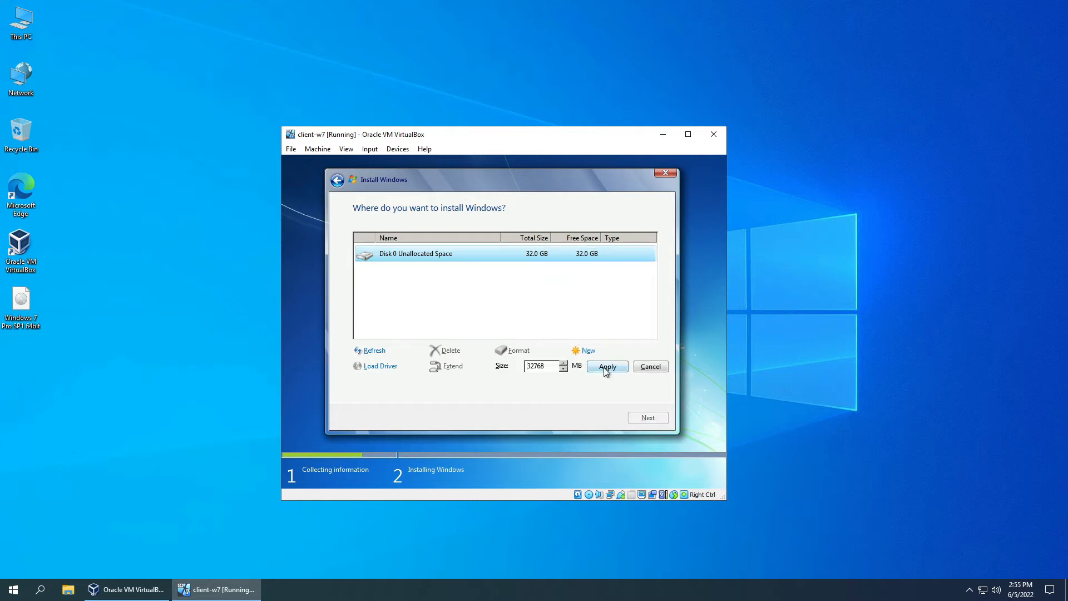
left_click(607, 365)
left_click(594, 366)
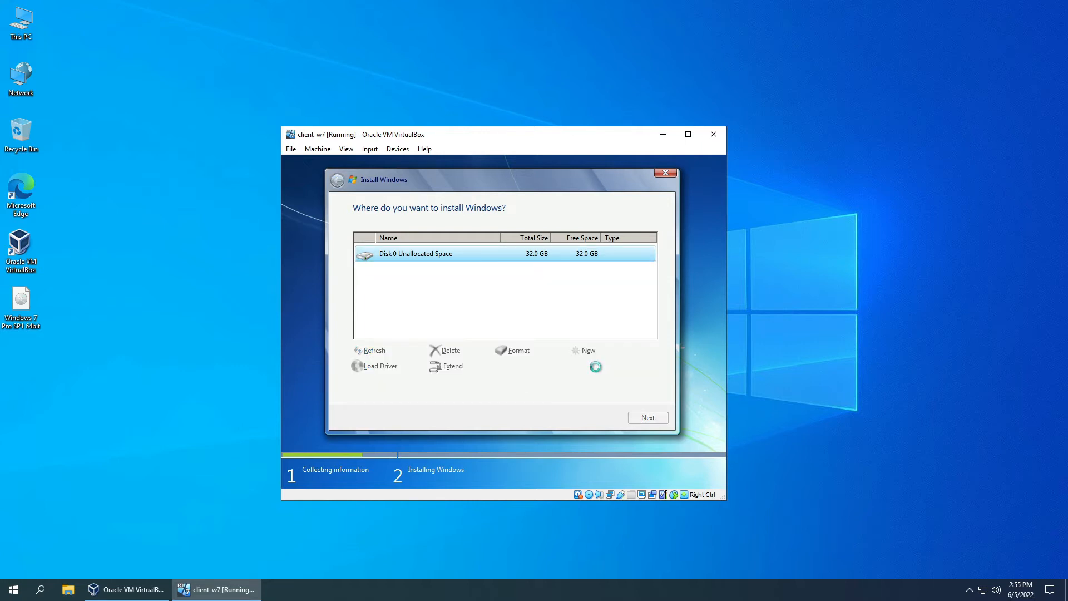
left_click(646, 418)
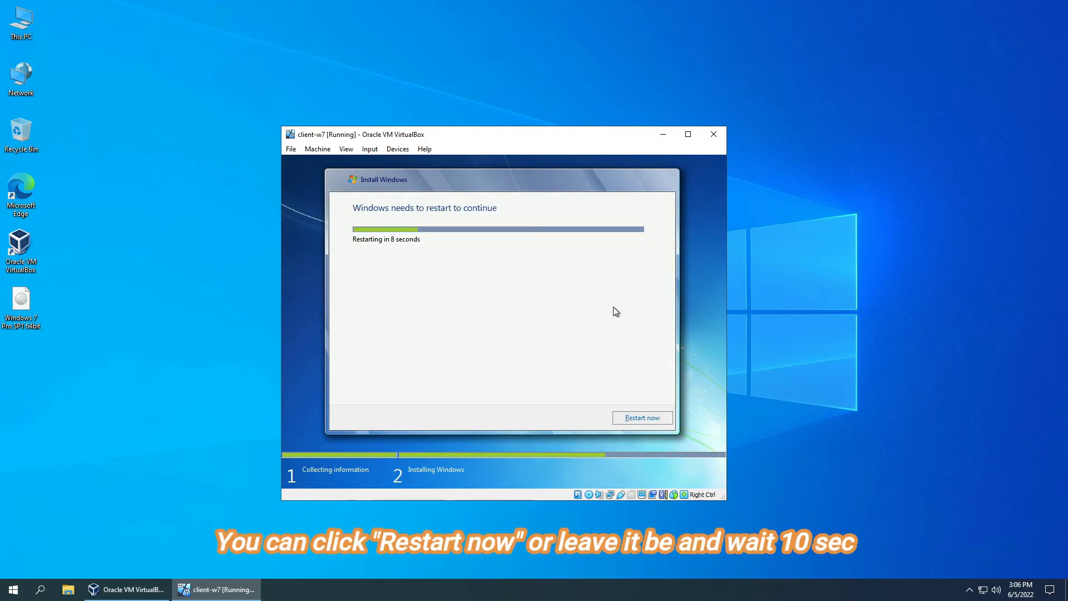
Restart the VM immediately once the Installing Windows stage finishes.
left_click(632, 418)
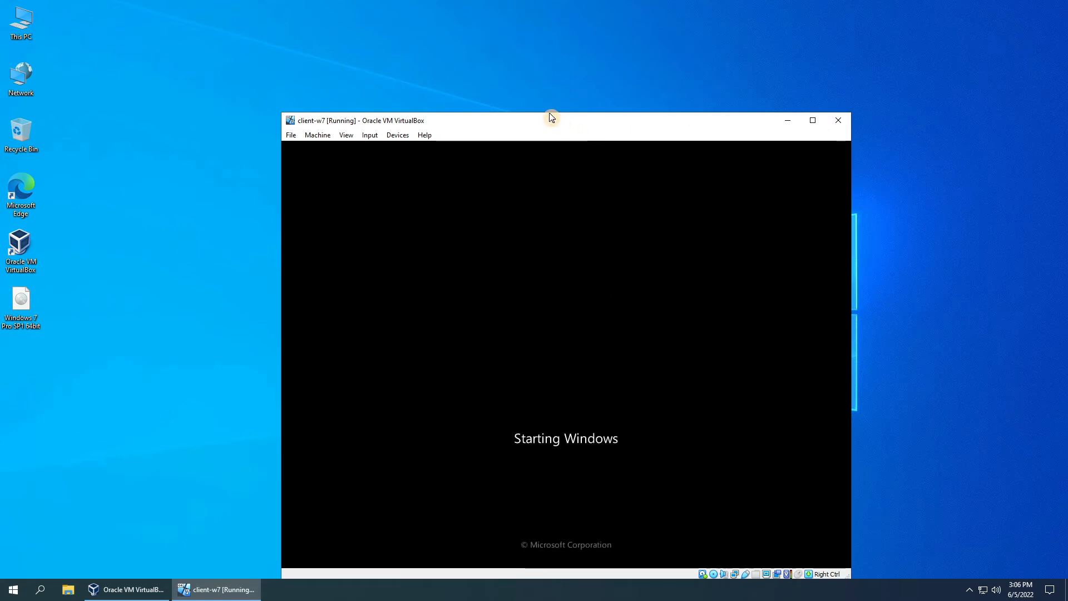
Move the VM window up and left while Windows reboots into first-use setup.
left_click_drag(539, 127, 498, 110)
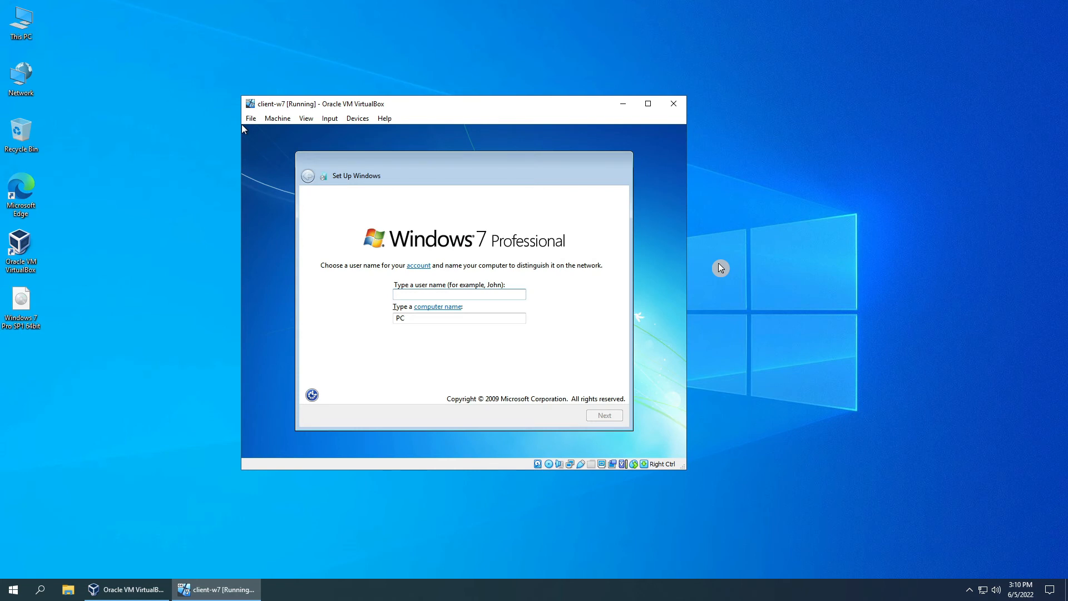
Enter user name admin, then type the account password, retype it, and add the hint 'standard'.
type("admin")
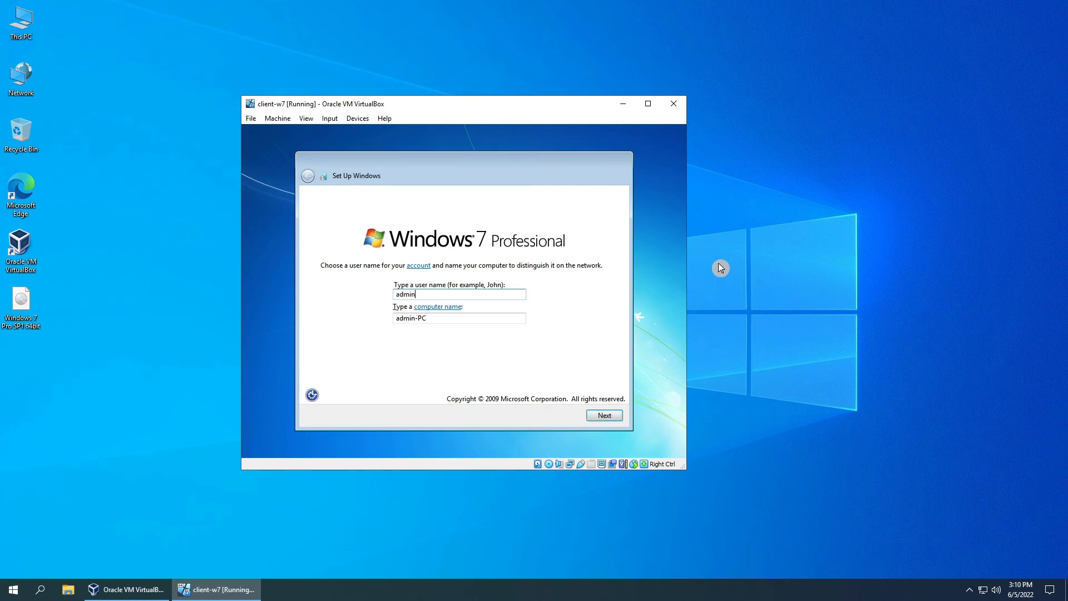
left_click(596, 415)
type("Pa$$w0rd")
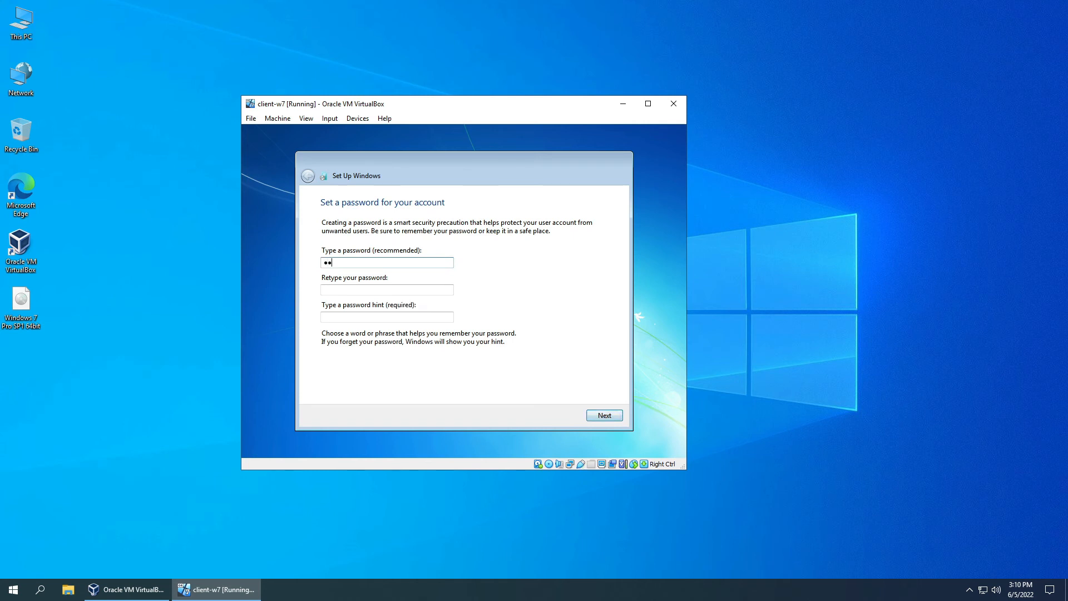
key("Tab")
type("Pa$$w0")
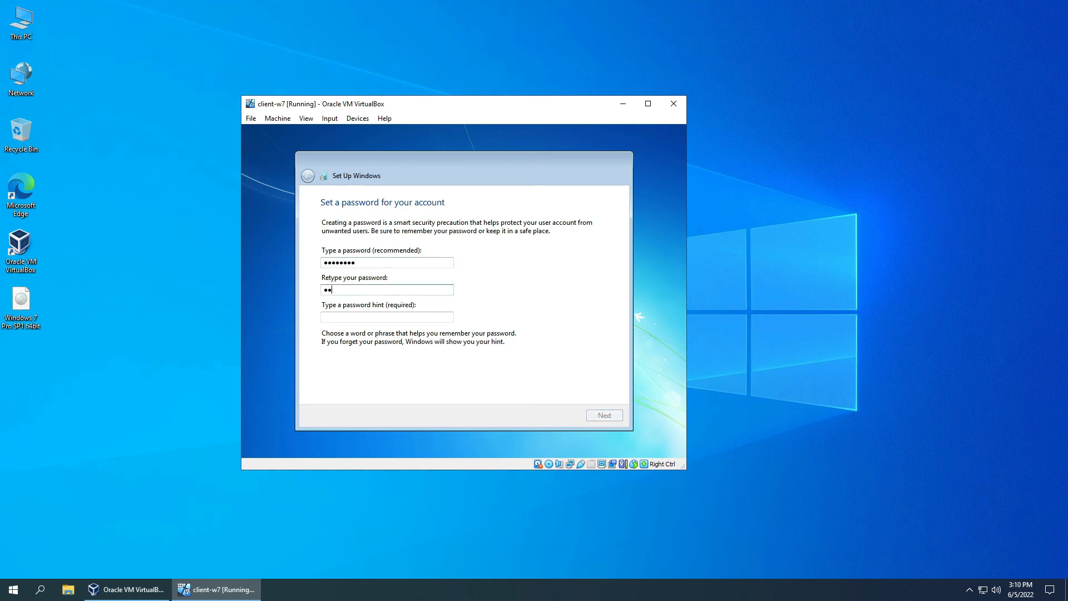
left_click(387, 316)
type("standard")
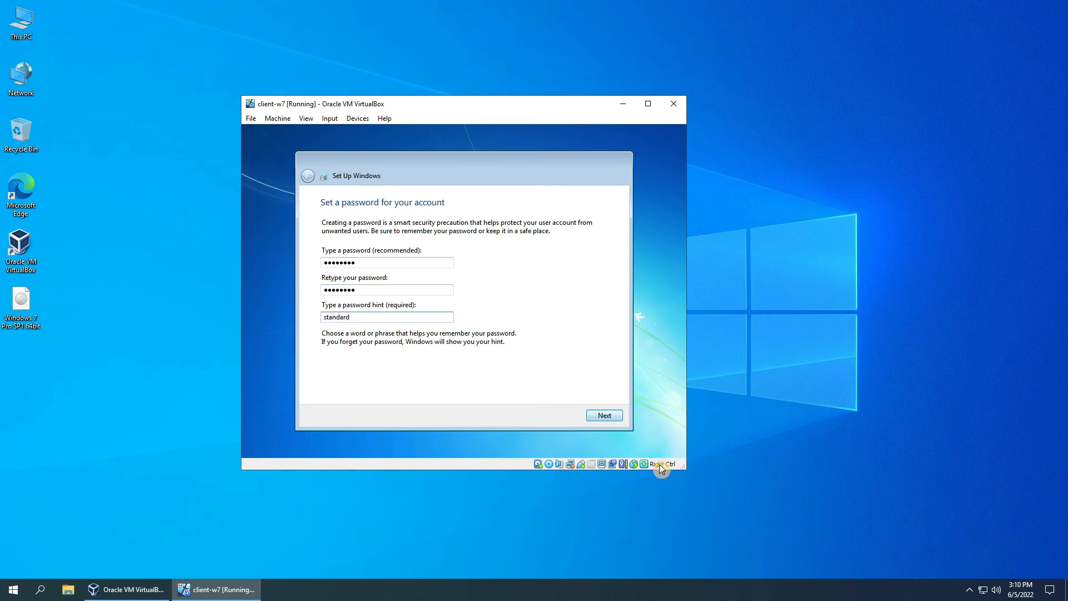
Confirm the password page, pick a Windows update setting and accept the time and date settings.
left_click(605, 415)
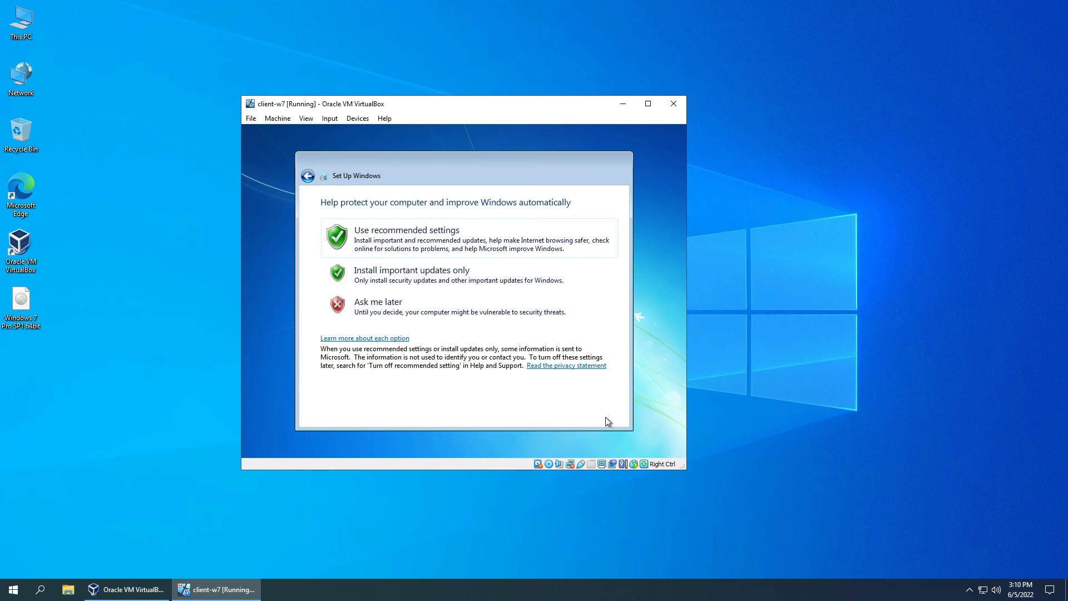
left_click(514, 321)
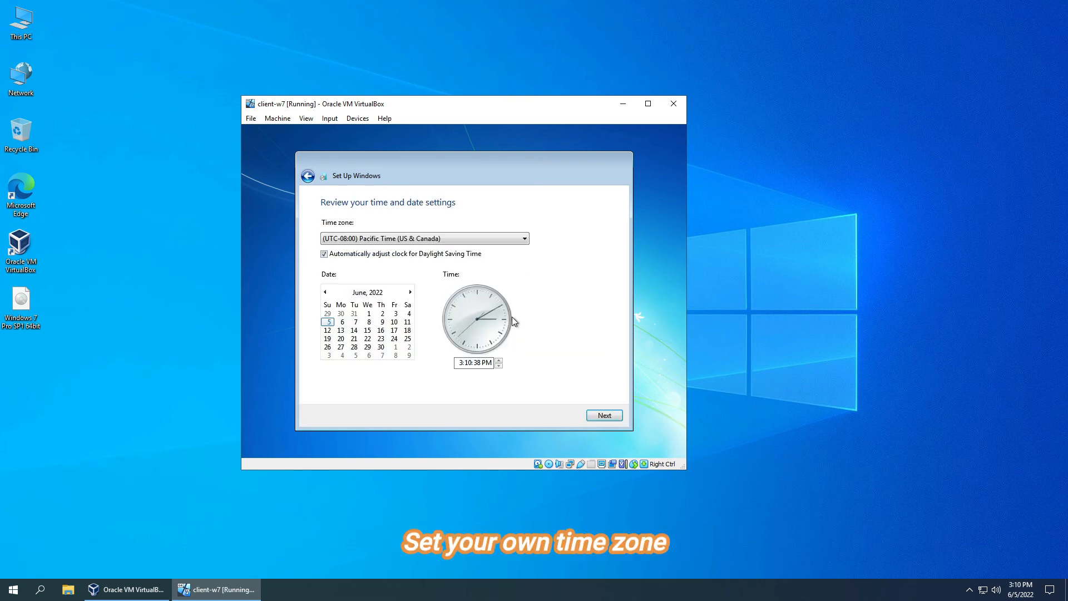
left_click(599, 416)
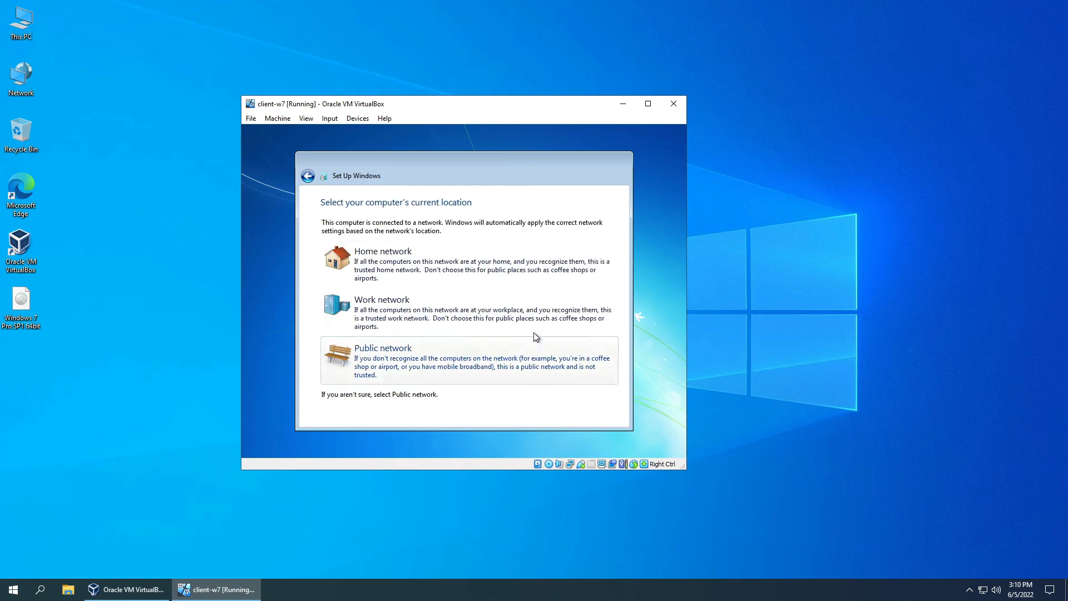
Choose Home network as the network location and wait for the desktop.
left_click(522, 259)
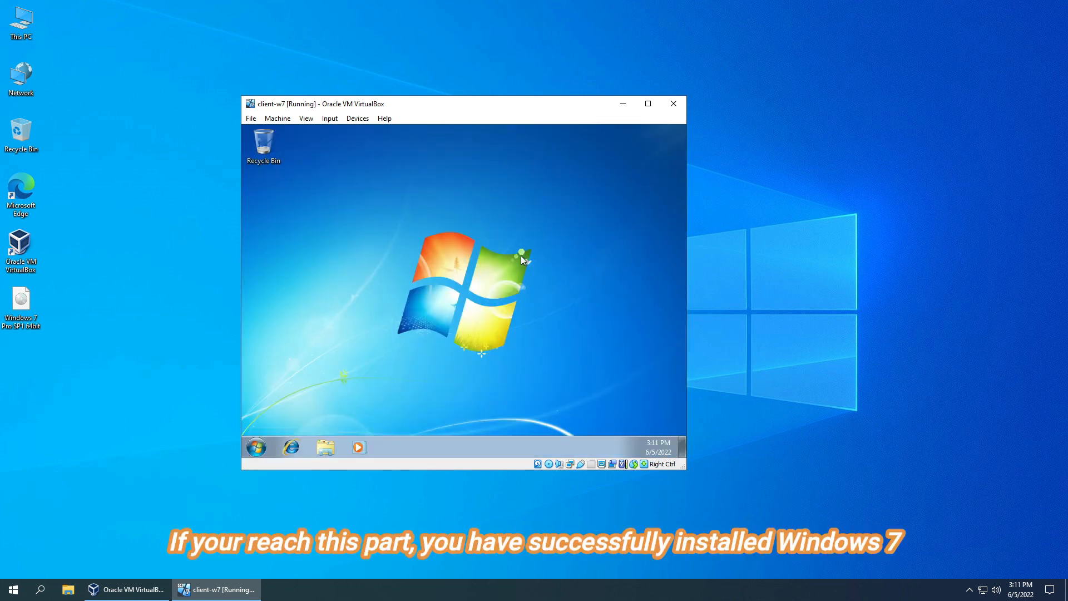
Open Properties for Computer from the guest's Start menu to view system information.
left_click(256, 446)
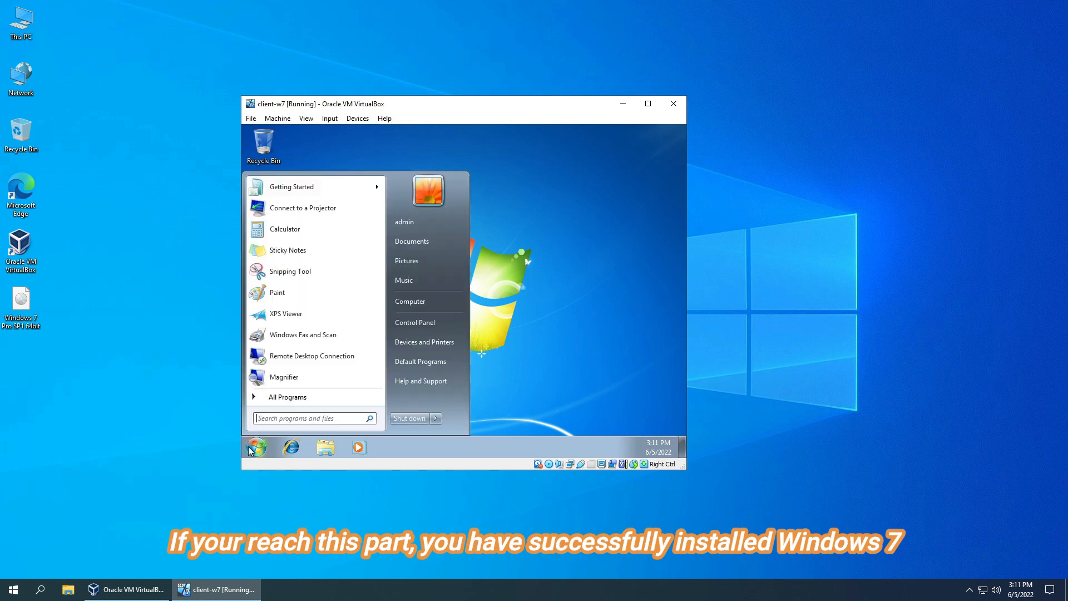
right_click(406, 302)
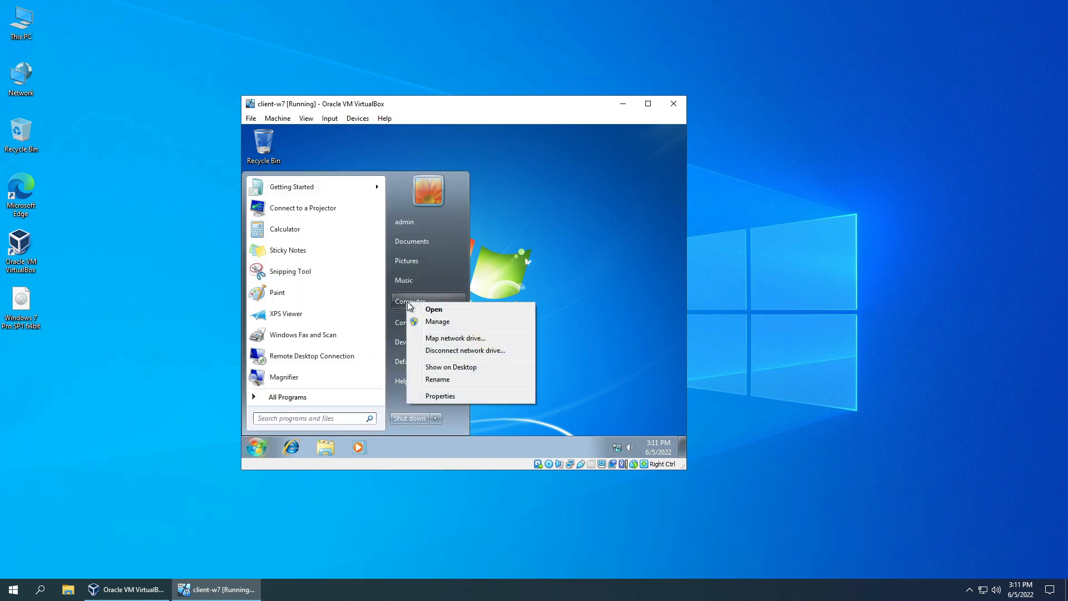
left_click(451, 396)
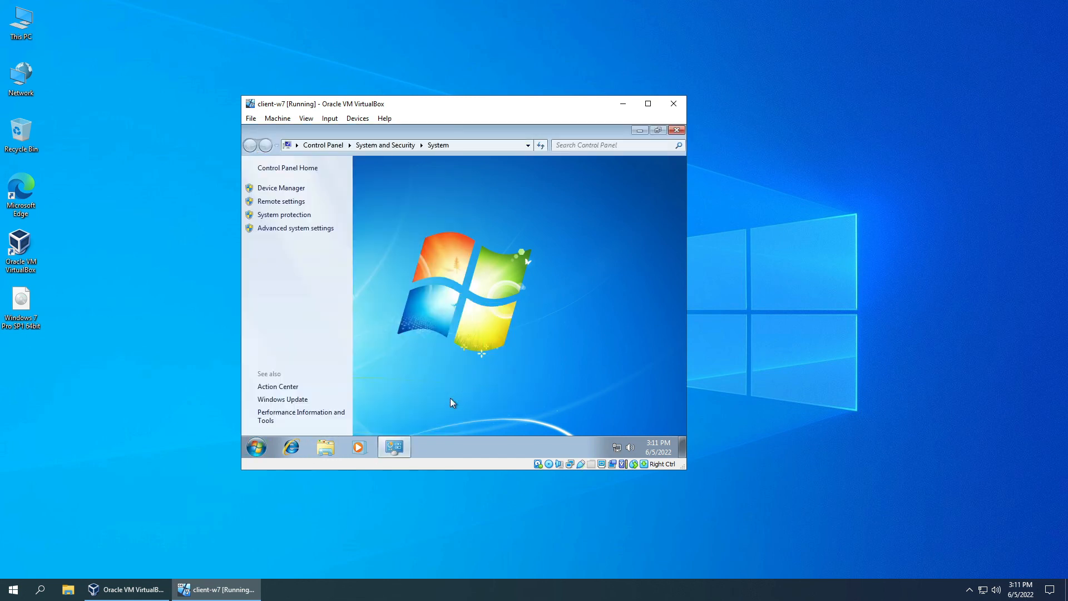